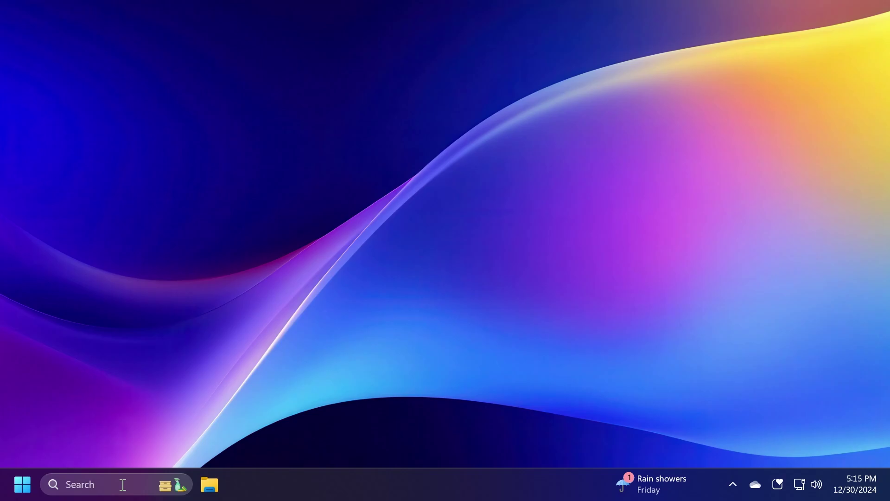
Open Settings and go to Privacy & security > Diagnostics & feedback.
left_click(122, 484)
type("se")
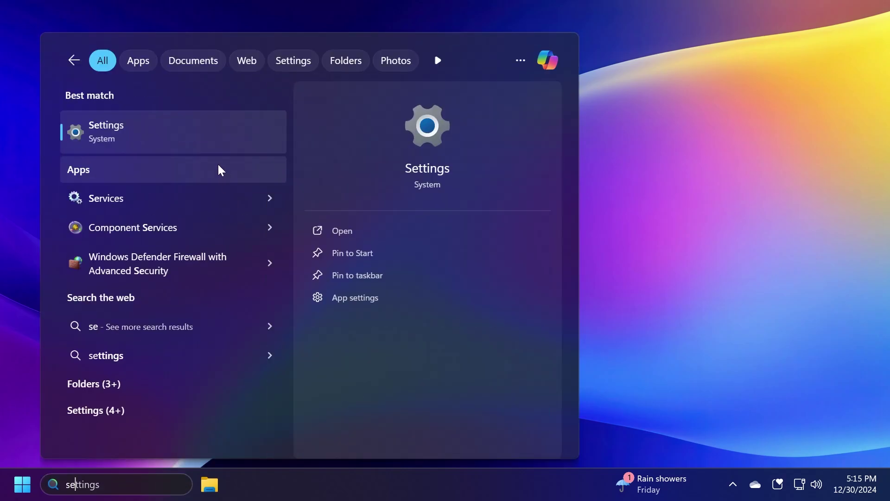
left_click(148, 135)
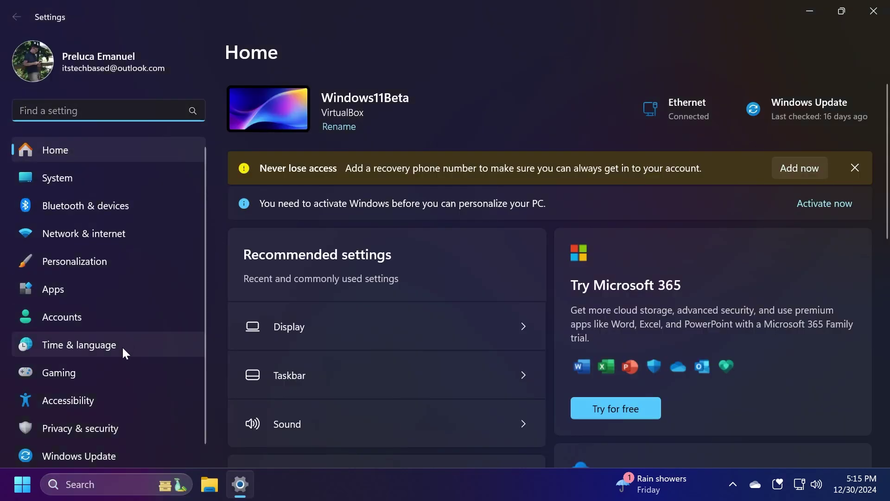
left_click(104, 427)
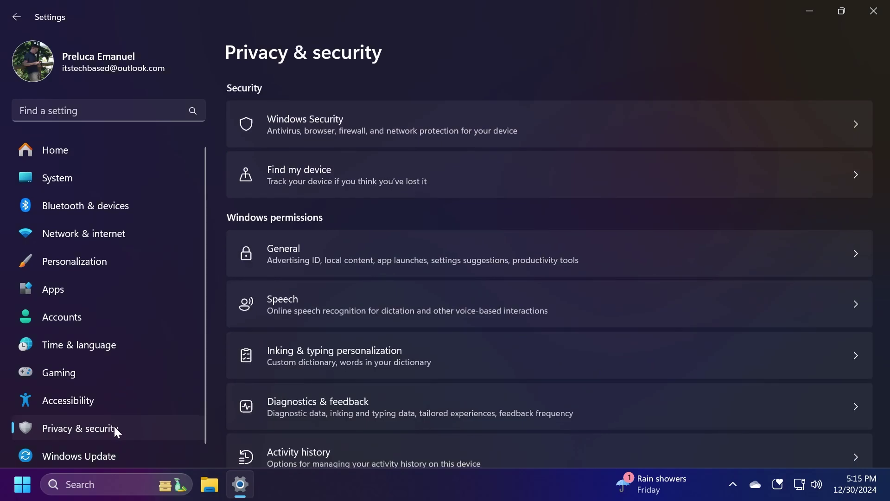
scroll(389, 216, "down", 3)
scroll(390, 216, "down", 1)
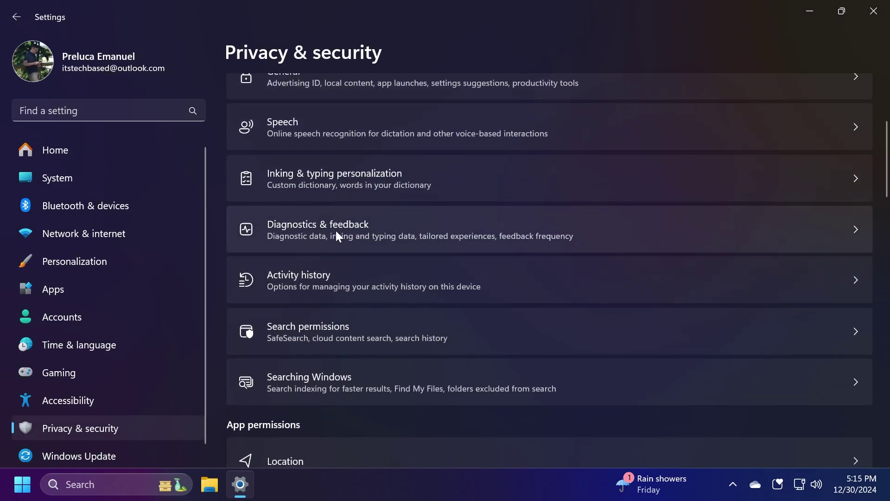
left_click(338, 231)
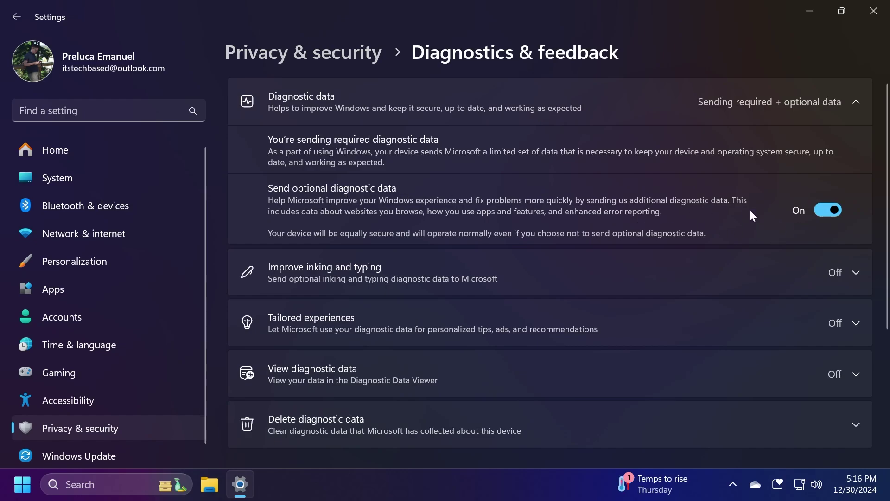
Switch off Send optional diagnostic data and expand the inking and tailored experiences sections.
left_click(828, 209)
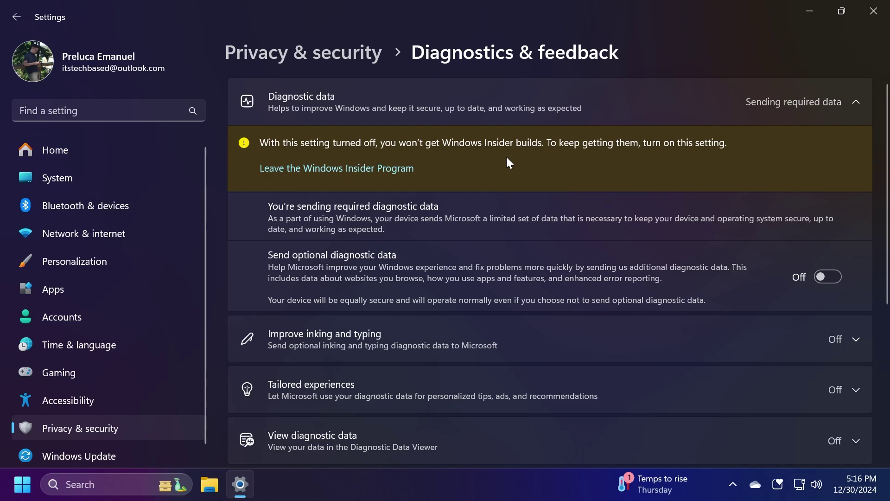
scroll(334, 271, "down", 3)
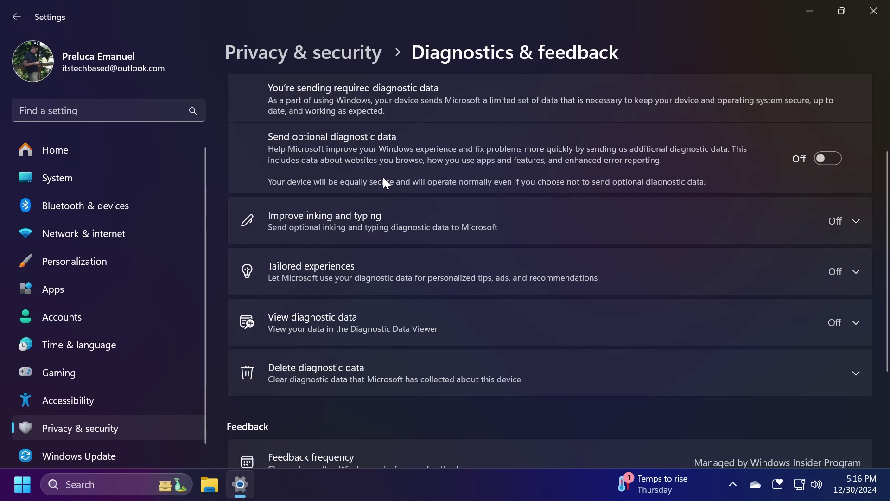
left_click(297, 223)
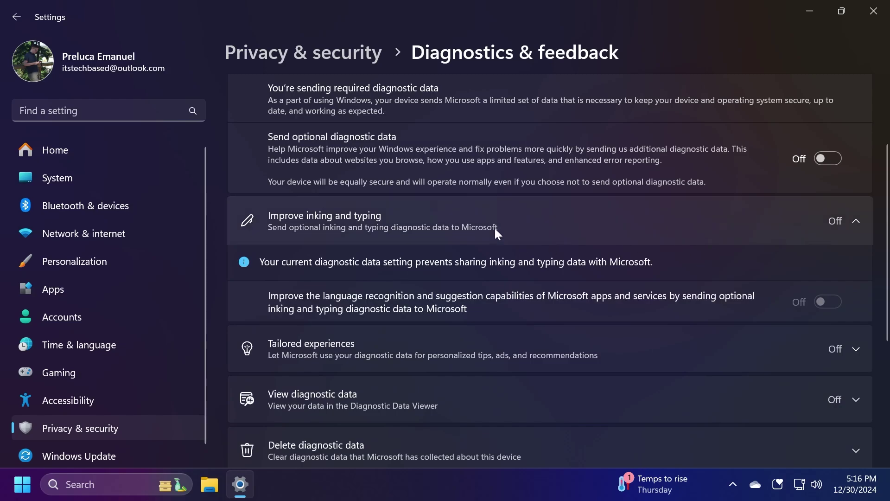
scroll(491, 228, "down", 3)
left_click(348, 229)
scroll(405, 155, "down", 1)
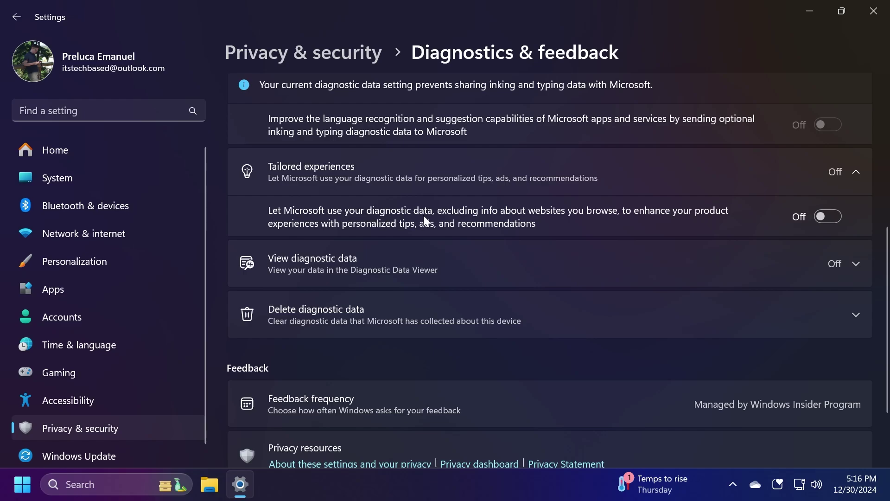
Expand the View diagnostic data and Delete diagnostic data sections and review the page.
left_click(332, 268)
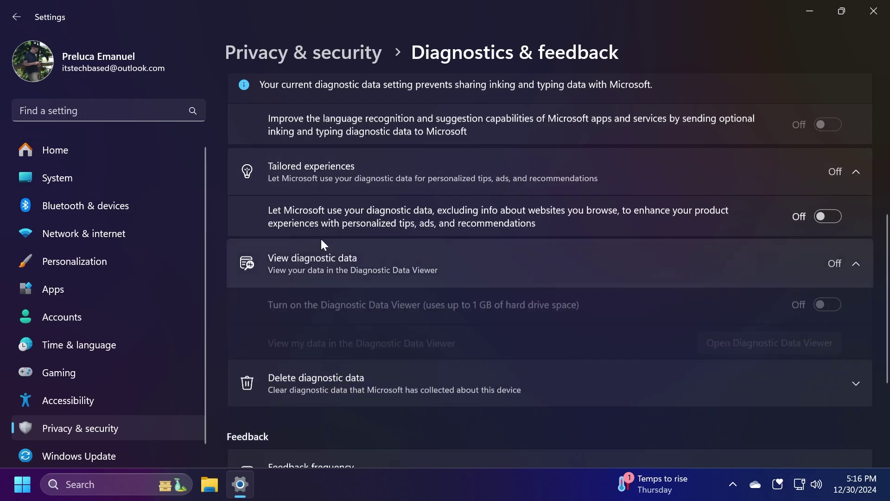
scroll(285, 155, "down", 2)
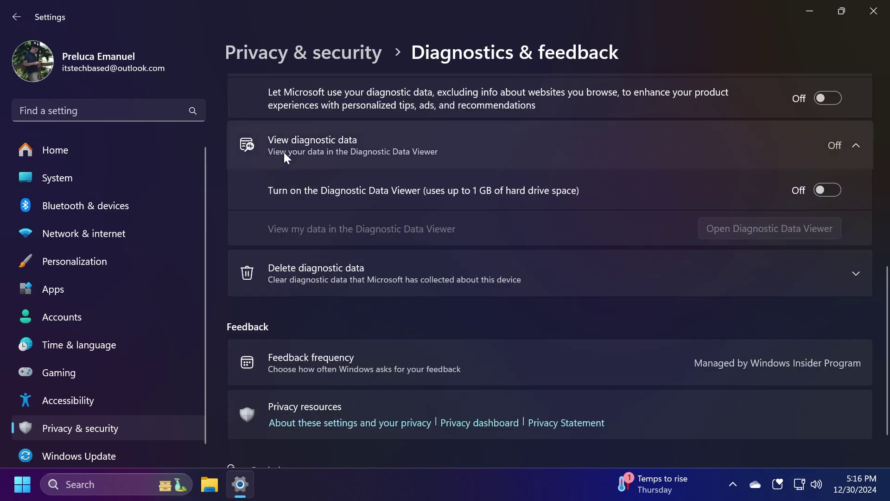
left_click(340, 278)
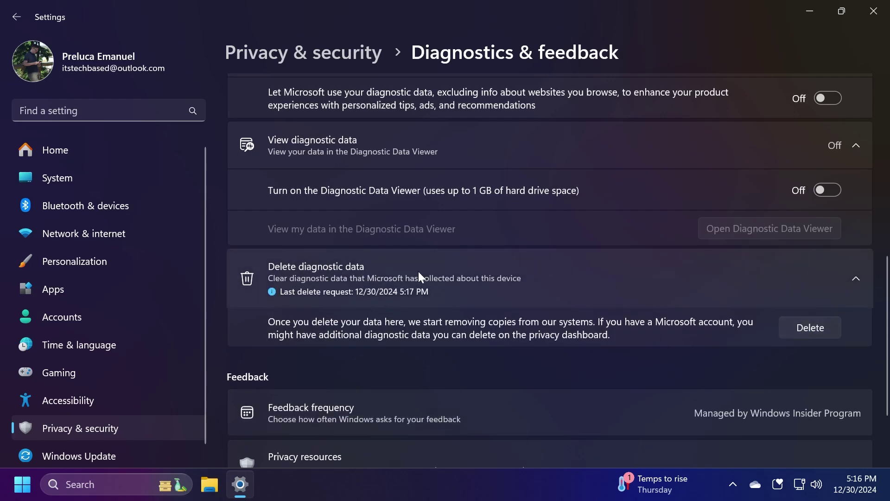
scroll(388, 213, "up", 8)
scroll(461, 226, "up", 1)
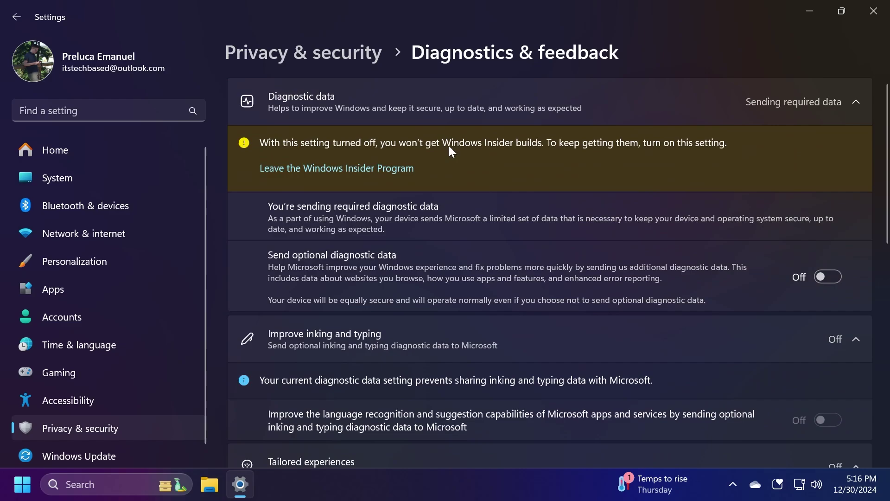
scroll(377, 258, "down", 9)
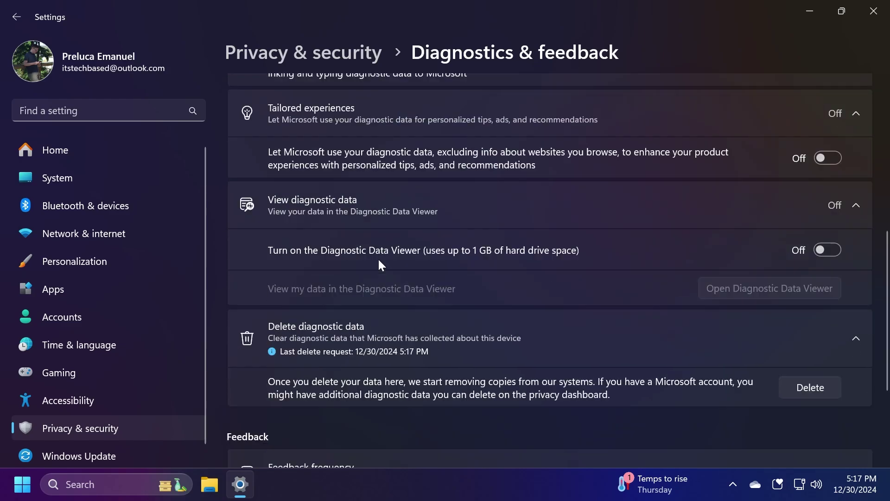
scroll(388, 235, "up", 3)
scroll(377, 352, "down", 6)
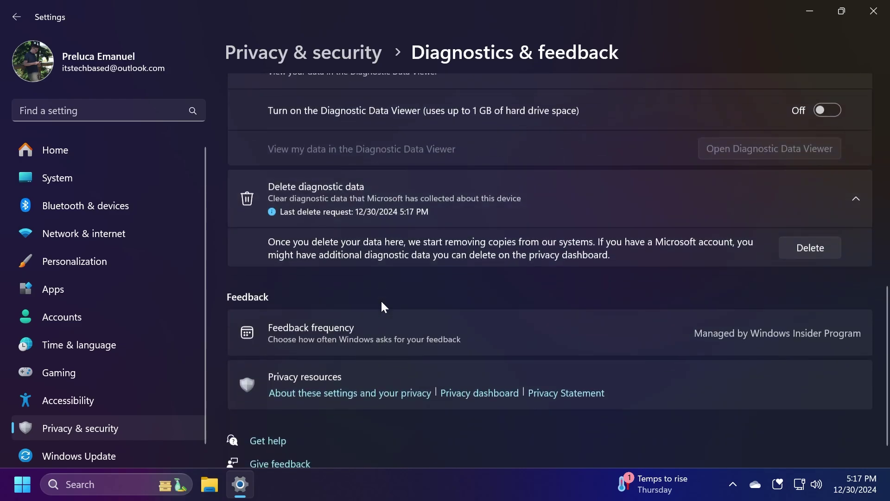
scroll(382, 304, "up", 7)
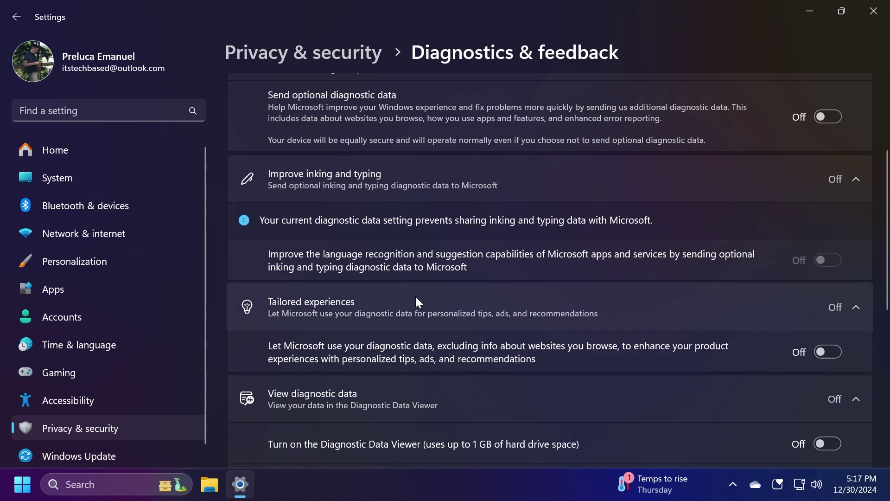
Return to Privacy & security, look at the Speech privacy page, and go back.
left_click(329, 53)
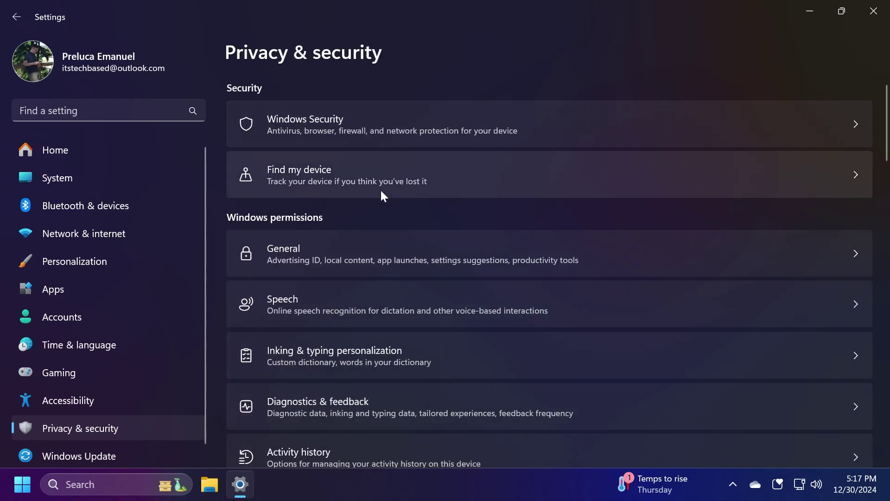
scroll(325, 246, "down", 2)
left_click(322, 247)
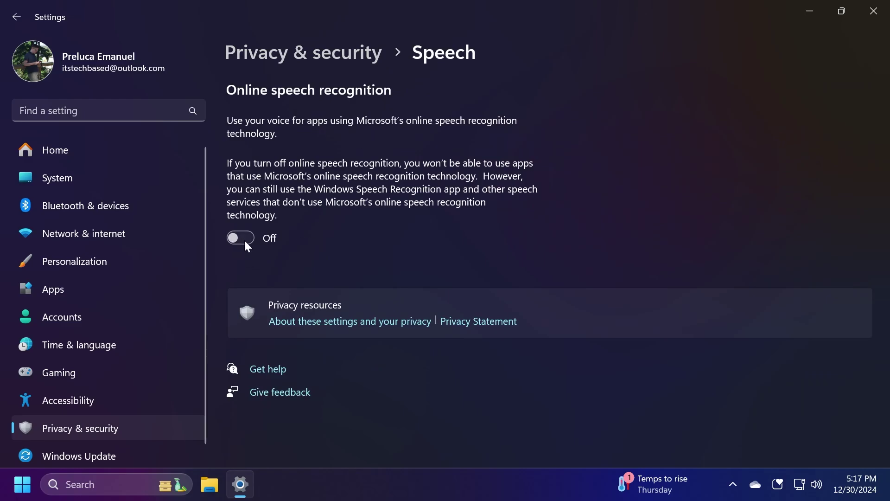
key("alt+Left")
Turn off Store my activity history on this device under Activity history.
scroll(389, 197, "down", 2)
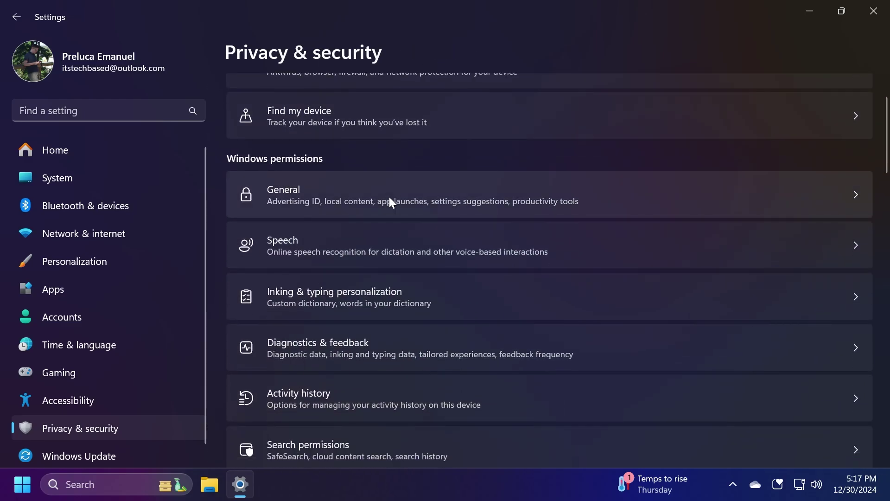
scroll(371, 209, "down", 3)
left_click(327, 237)
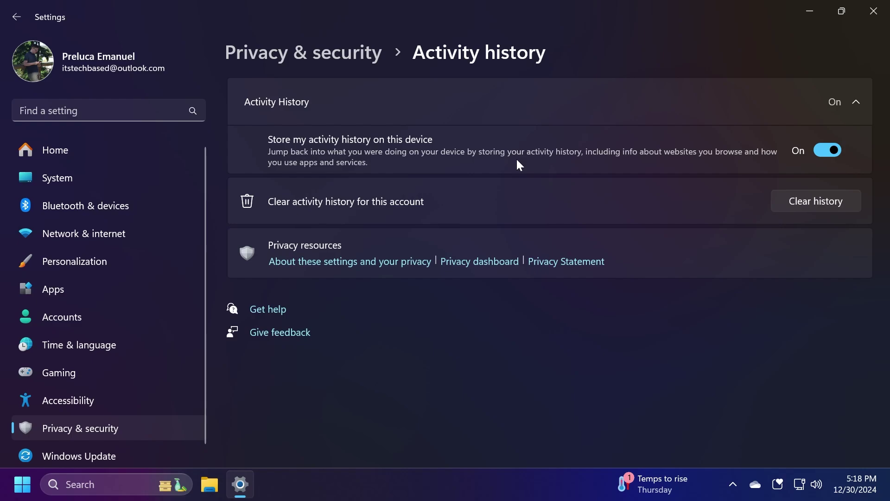
left_click(817, 156)
left_click(298, 58)
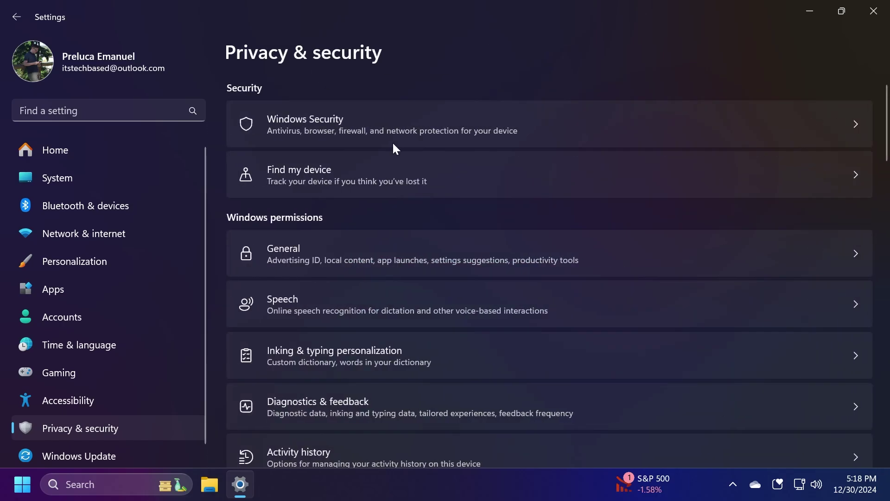
Check the Find my device page is off and return to Privacy & security.
scroll(417, 116, "down", 3)
scroll(405, 361, "up", 3)
left_click(326, 178)
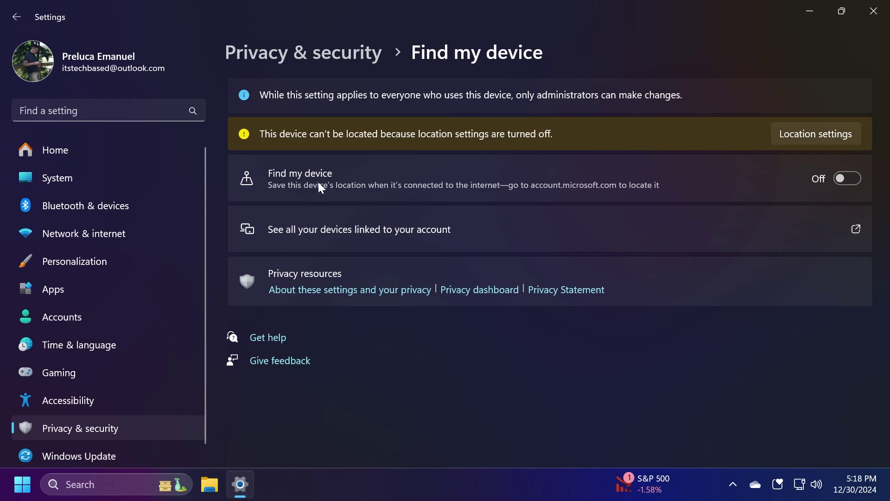
left_click(300, 57)
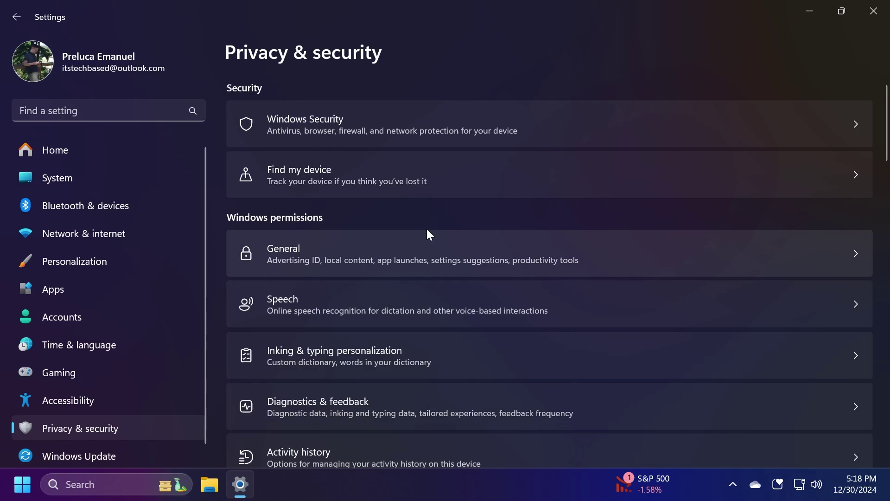
On the General privacy page, turn off the language-list, suggested content and Settings notifications options.
left_click(329, 252)
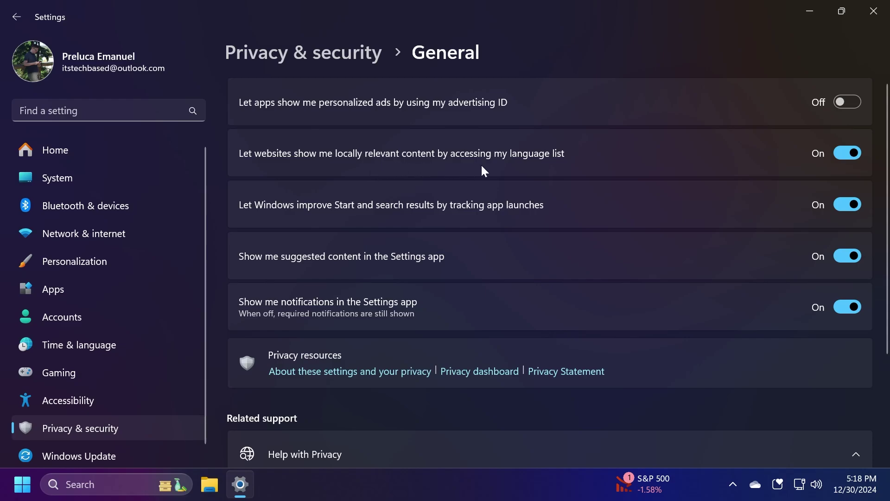
left_click(846, 153)
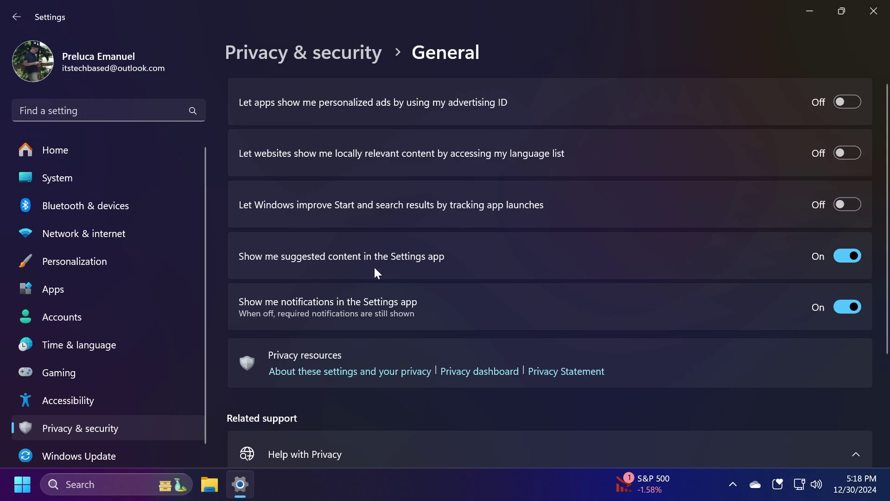
left_click(852, 258)
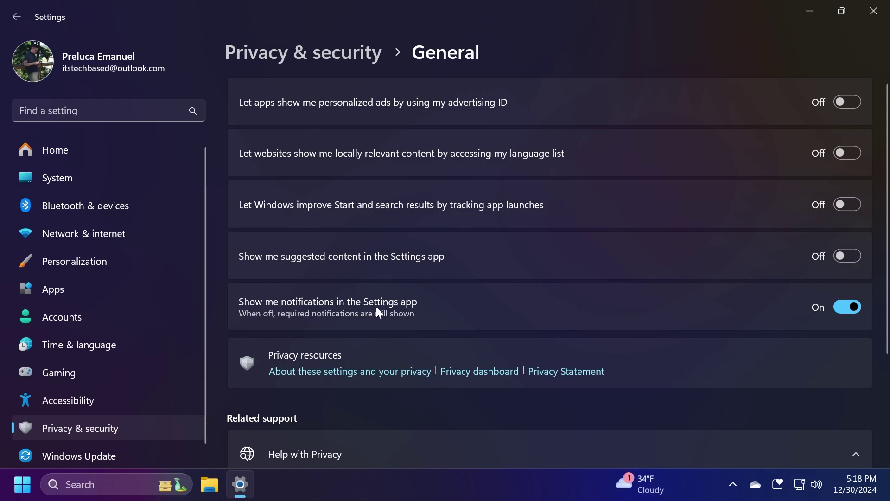
left_click(843, 308)
scroll(82, 172, "down", 1)
Go to System > Notifications and expand the general notification options.
left_click(77, 170)
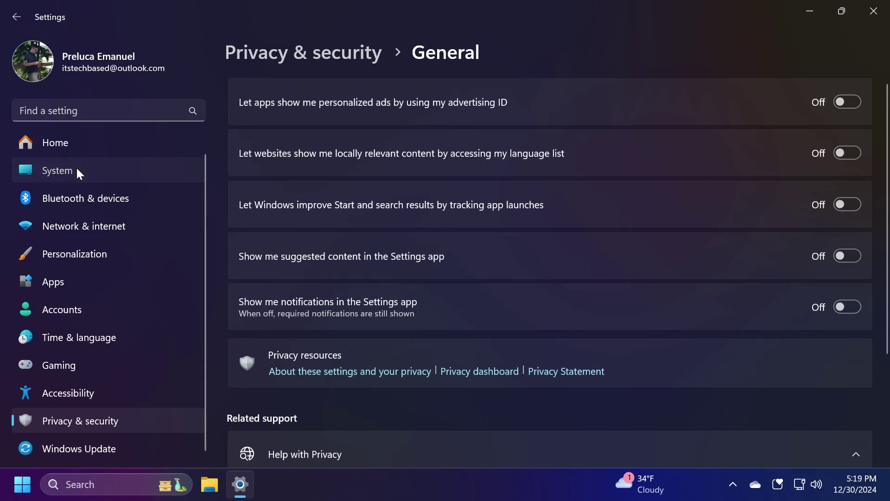
scroll(413, 213, "down", 4)
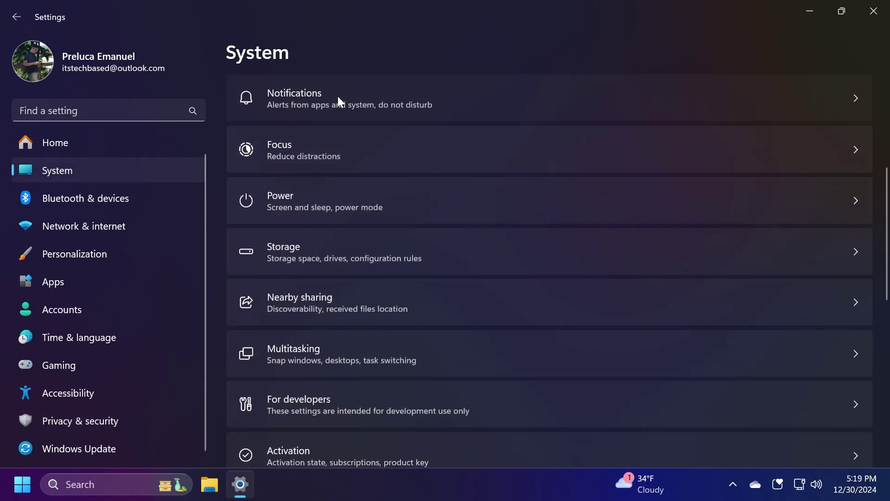
left_click(338, 98)
left_click(459, 104)
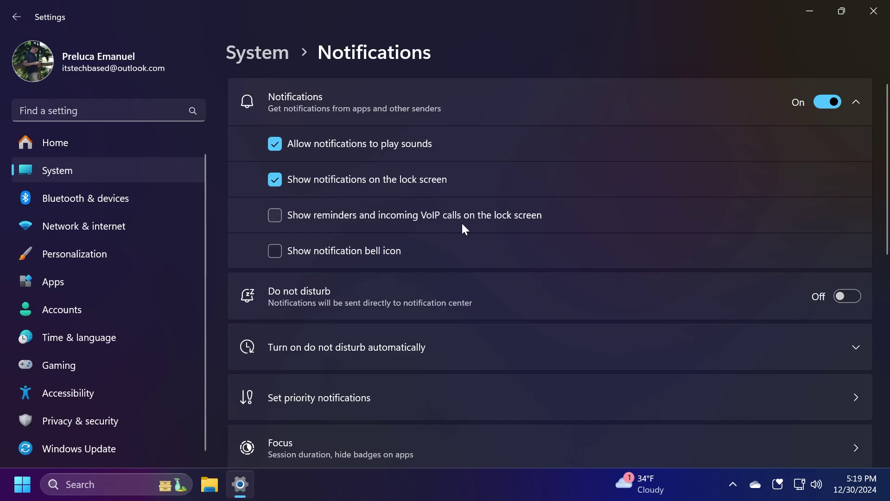
scroll(487, 224, "down", 6)
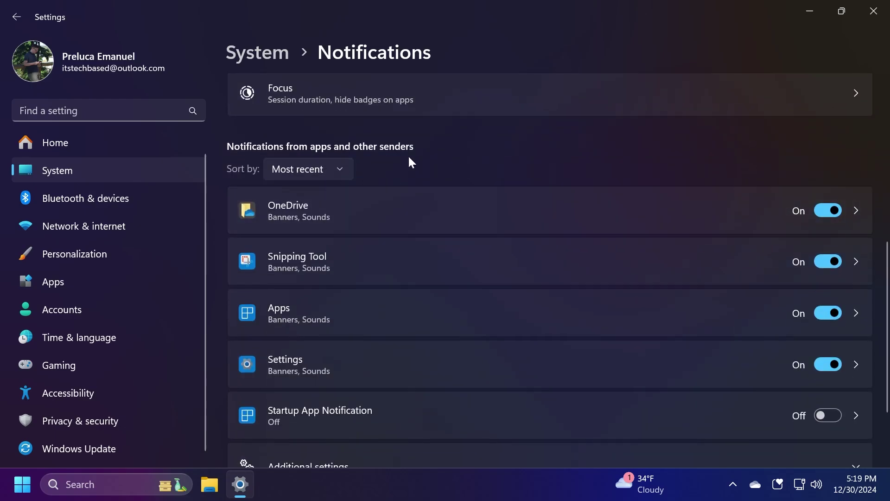
scroll(431, 170, "down", 2)
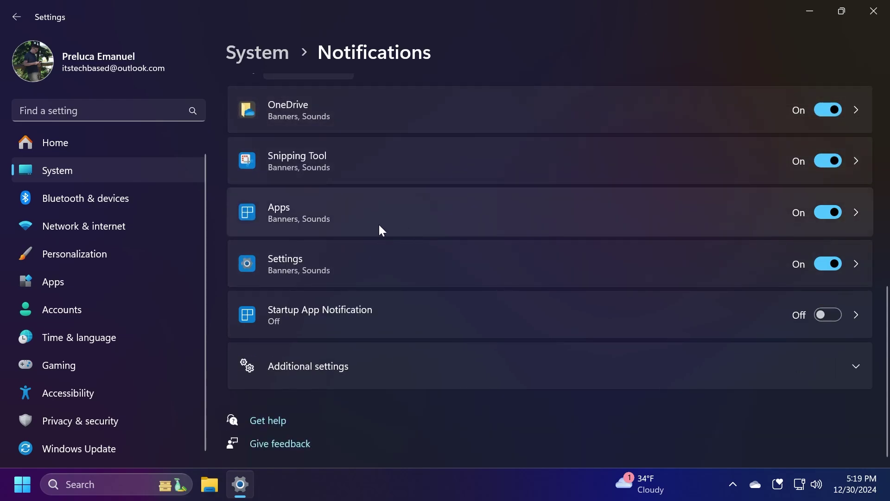
Turn off OneDrive notifications and expand Additional settings to confirm both boxes are cleared.
left_click(828, 110)
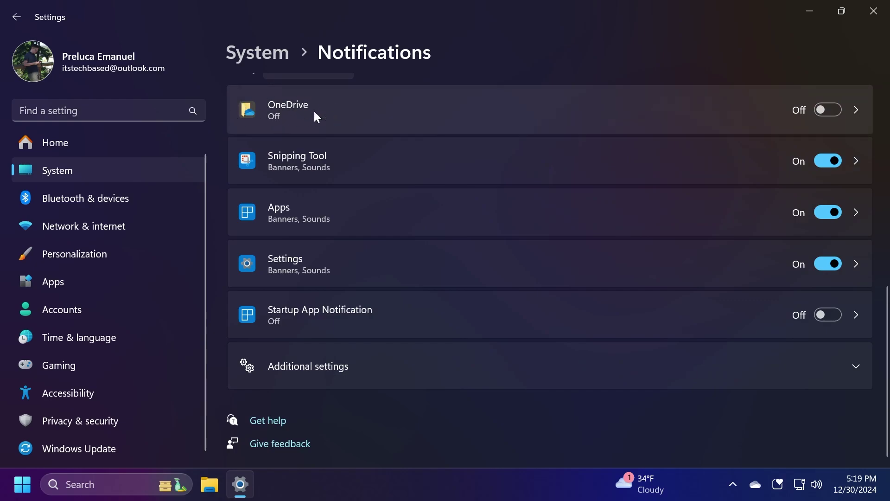
left_click(352, 370)
scroll(417, 266, "down", 2)
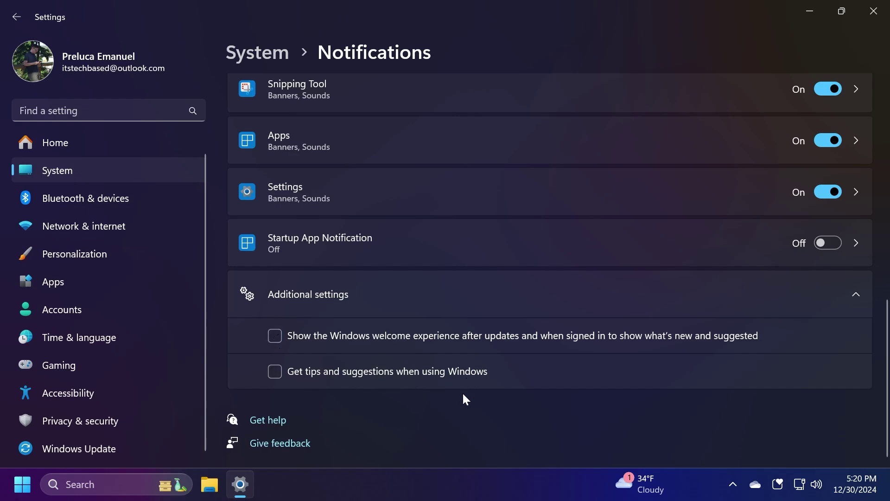
Close Settings and open Start settings from the Start menu's right-click options.
left_click(871, 20)
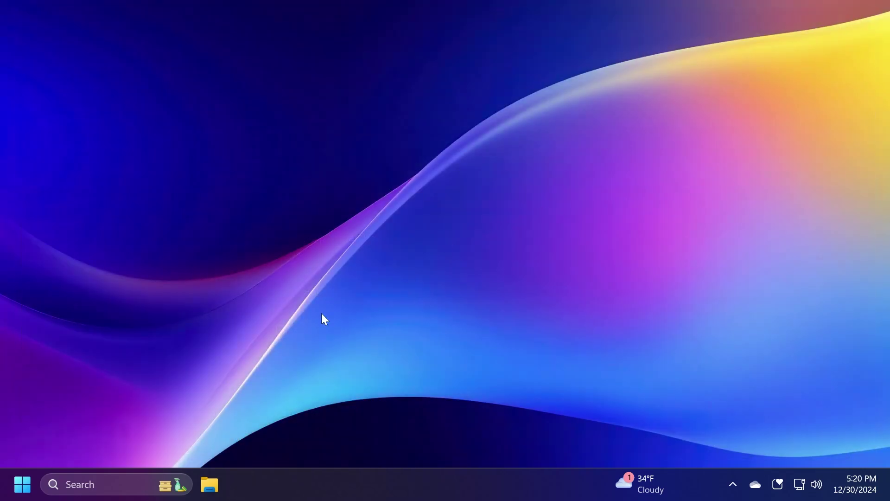
left_click(22, 485)
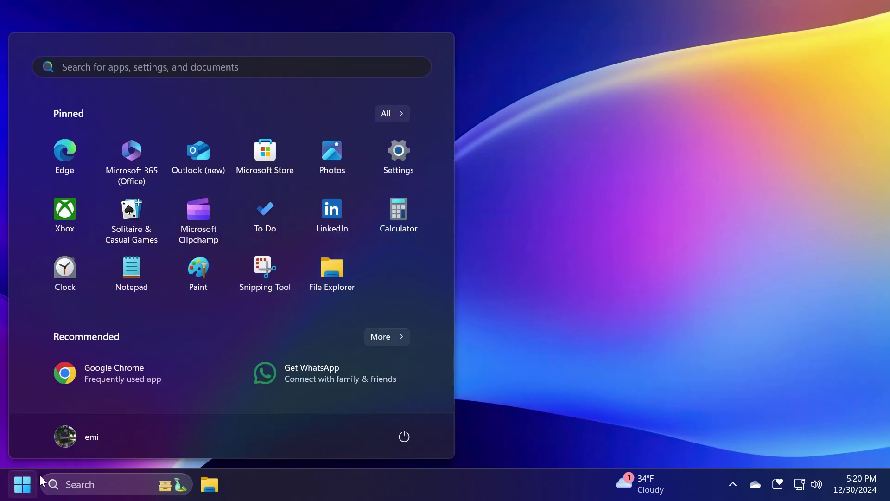
right_click(207, 319)
left_click(230, 331)
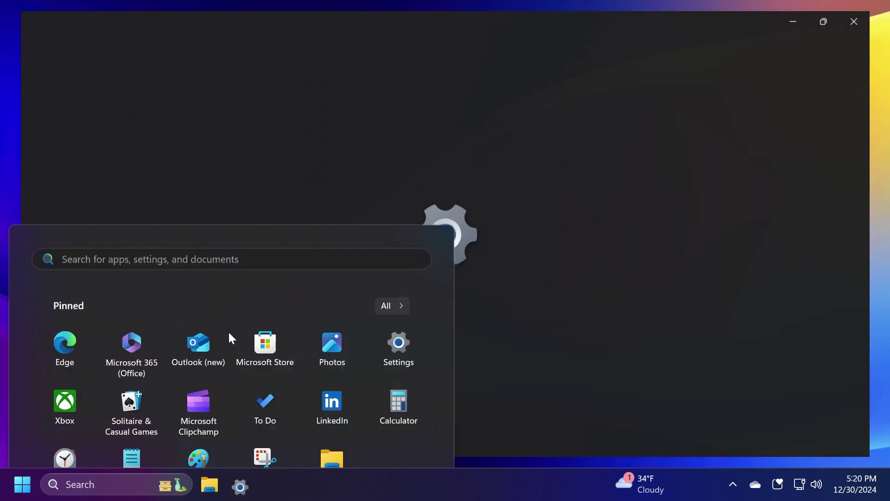
Switch off Start's tips/app recommendations and account-related notifications.
scroll(462, 231, "down", 3)
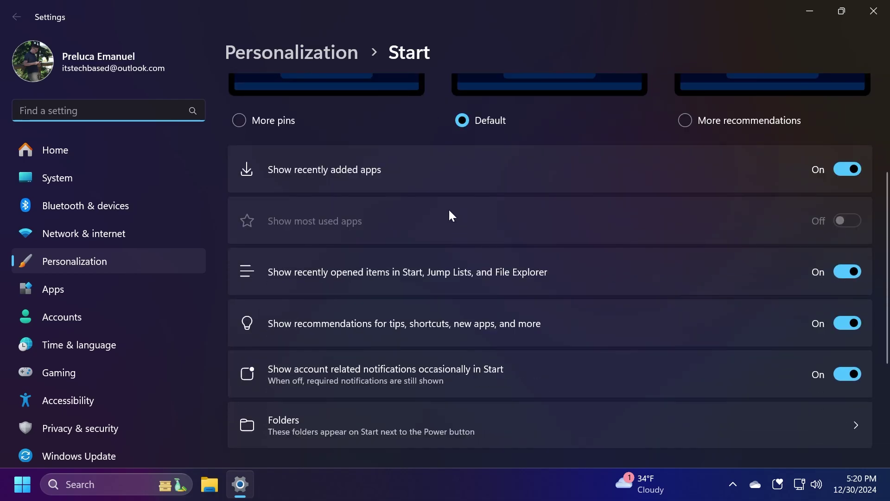
scroll(343, 293, "down", 1)
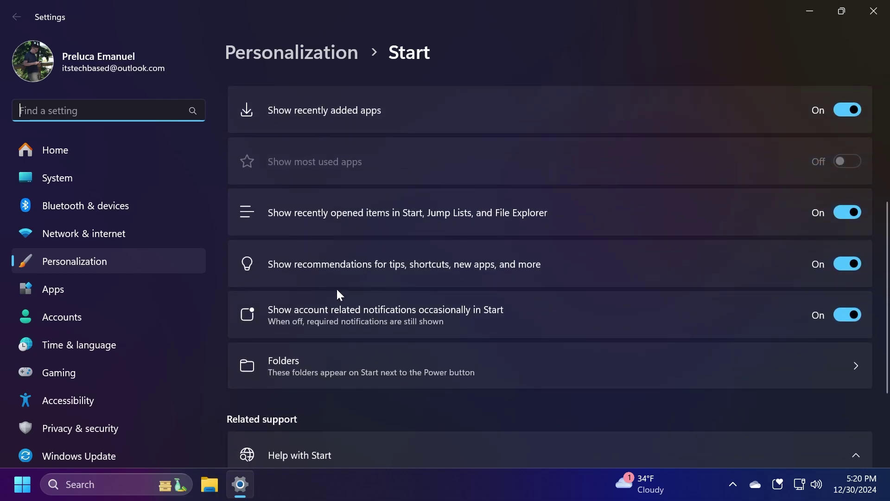
left_click(846, 268)
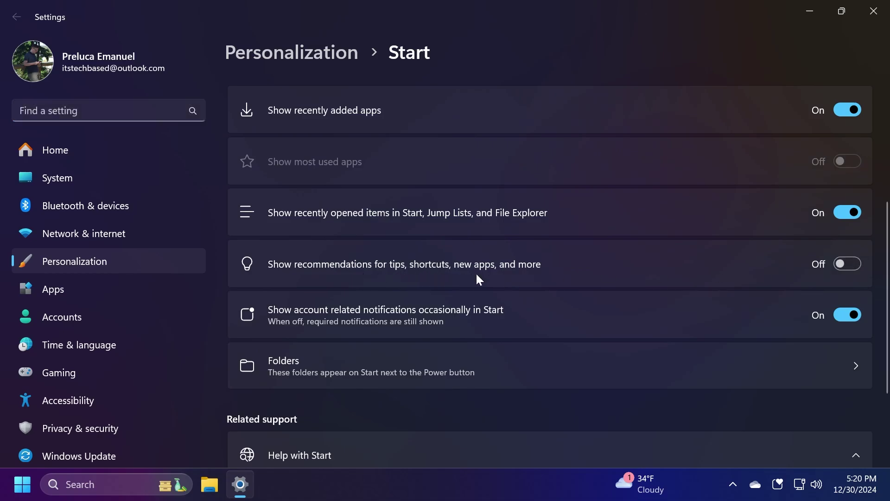
scroll(519, 276, "down", 2)
left_click(848, 255)
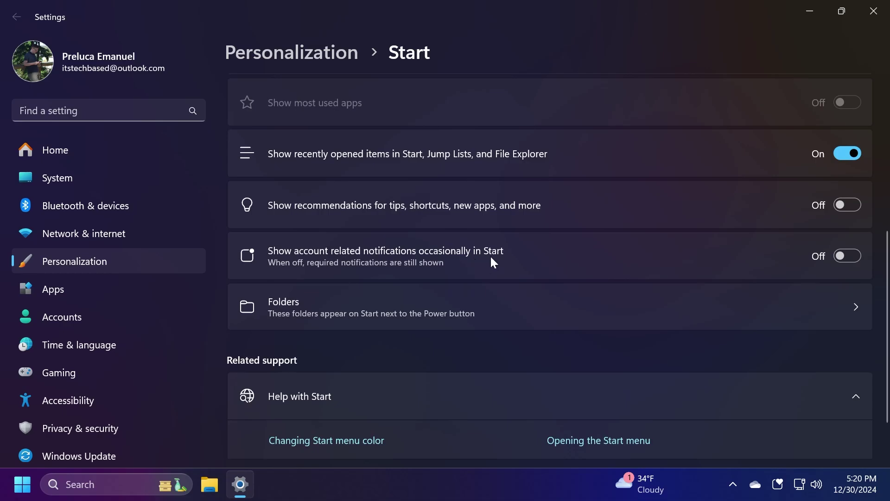
scroll(491, 258, "down", 1)
scroll(428, 235, "up", 2)
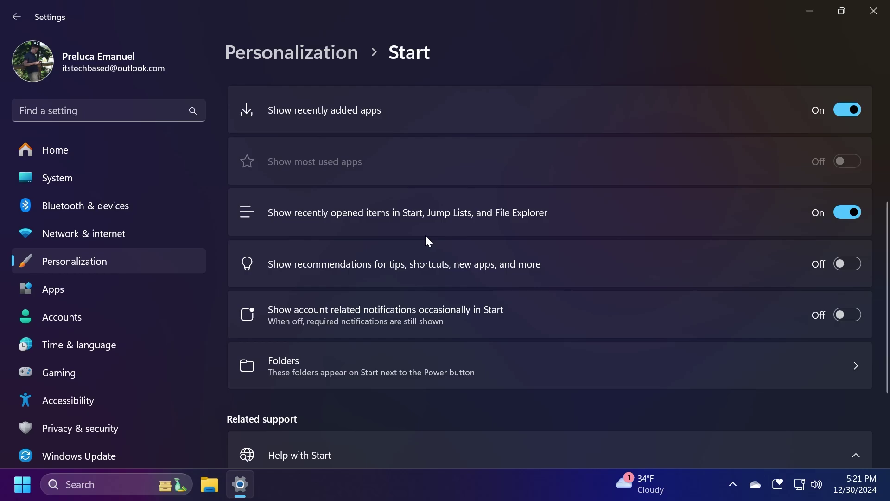
Open Personalization > Device usage and confirm Development through Business are all off.
left_click(109, 258)
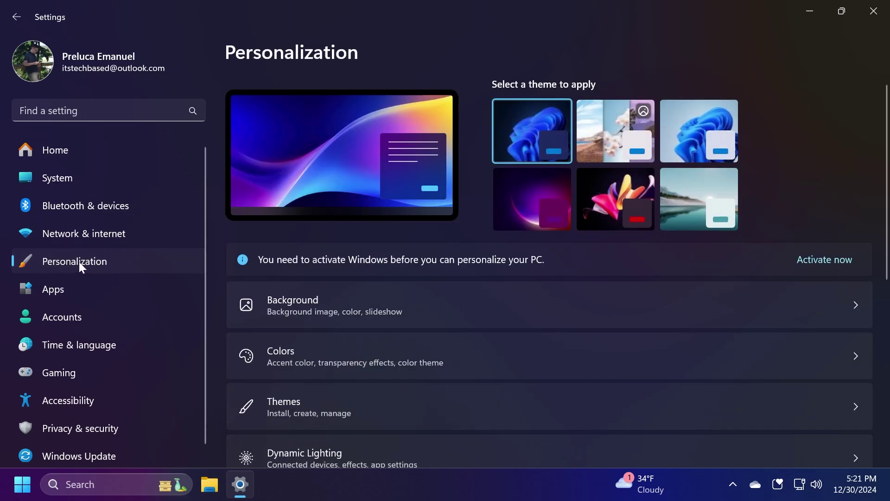
scroll(352, 220, "down", 5)
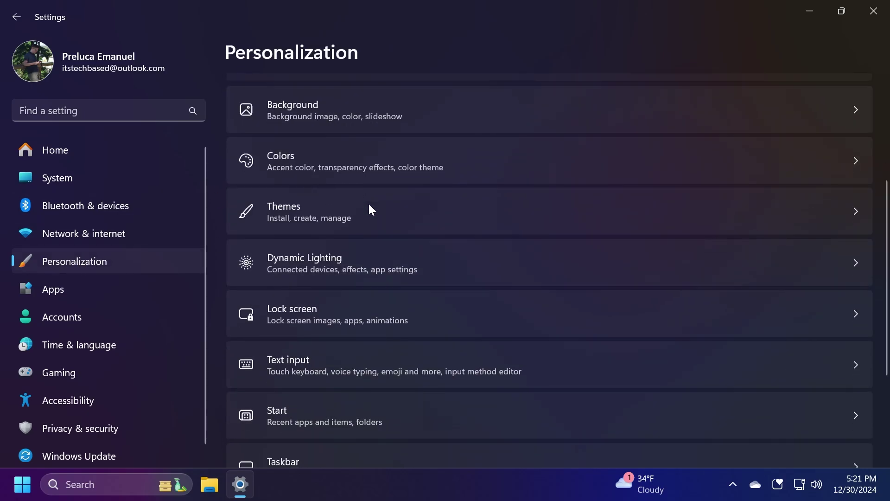
scroll(369, 205, "down", 3)
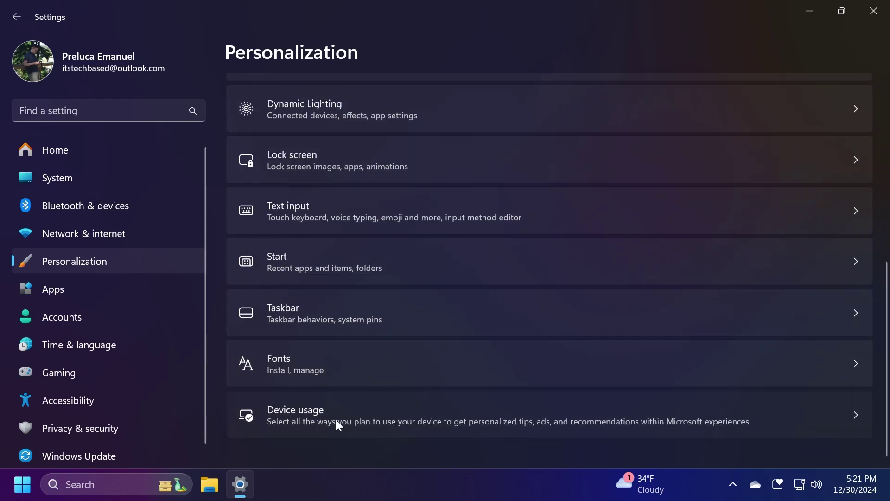
left_click(337, 420)
scroll(462, 212, "down", 3)
scroll(462, 214, "up", 3)
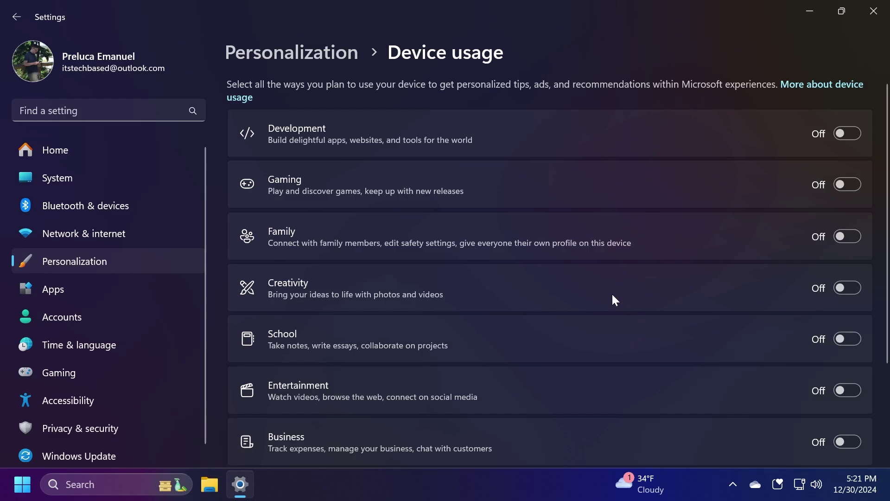
scroll(582, 179, "down", 3)
scroll(547, 213, "up", 3)
scroll(375, 127, "down", 3)
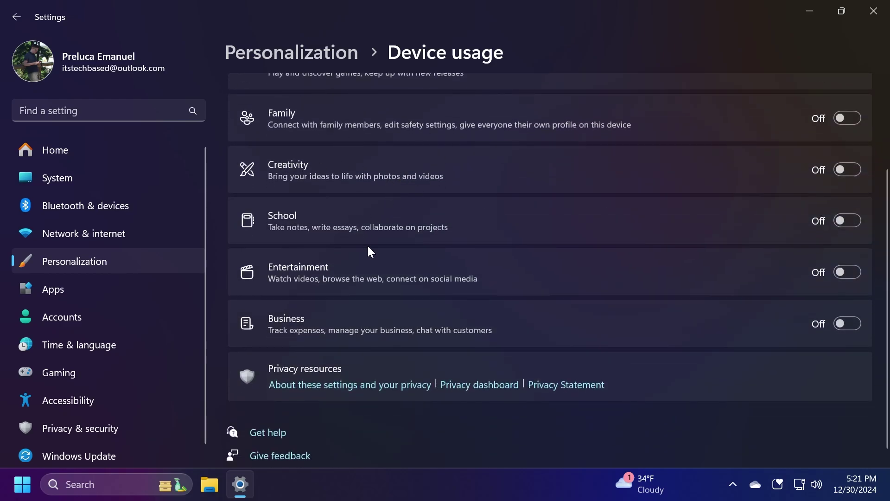
scroll(681, 258, "up", 3)
scroll(739, 224, "down", 3)
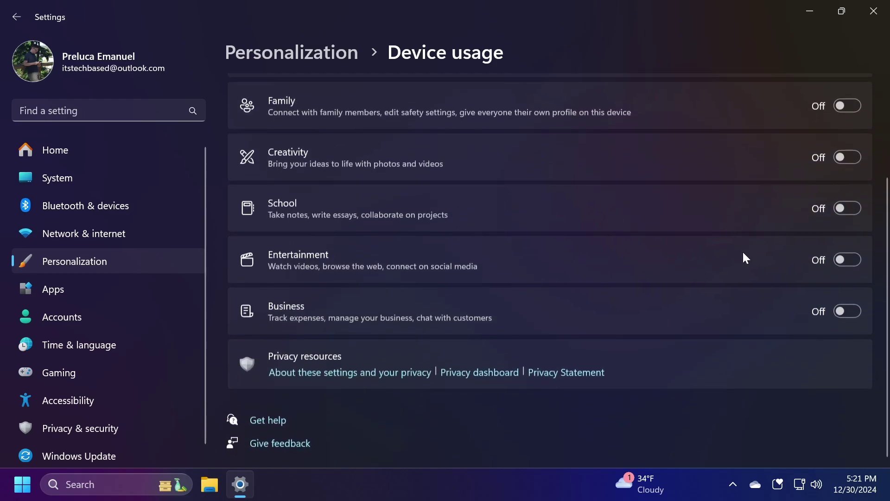
scroll(745, 257, "up", 3)
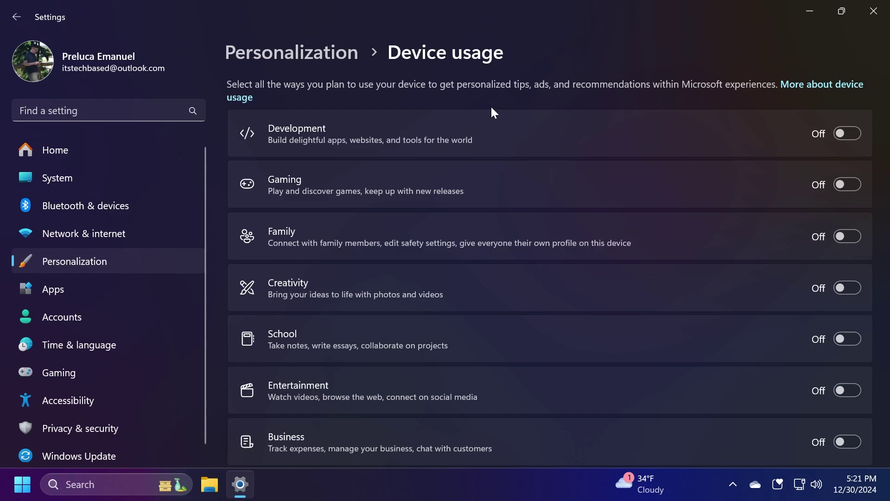
Turn Widgets off in Taskbar settings and close the Settings window.
key("alt+F4")
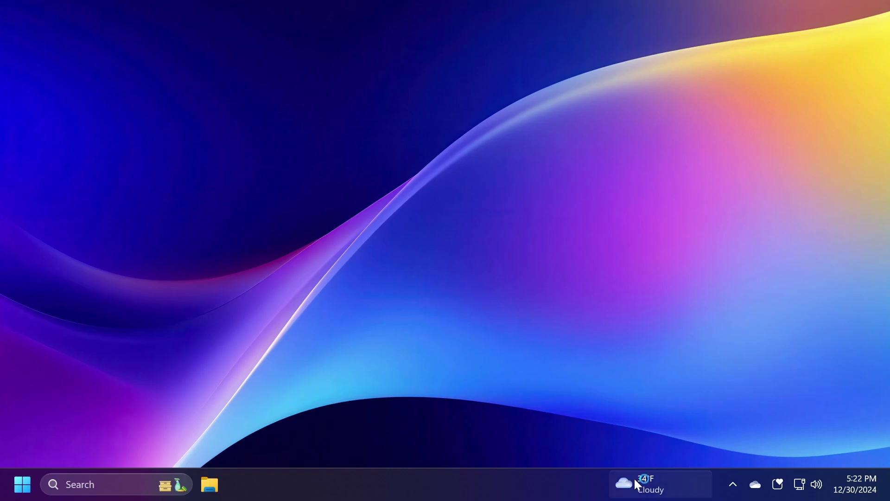
mouse_move(635, 480)
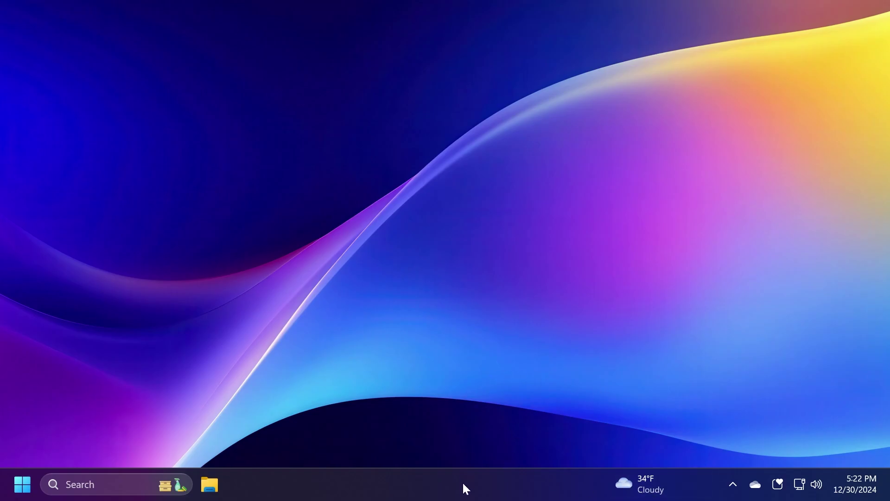
right_click(415, 485)
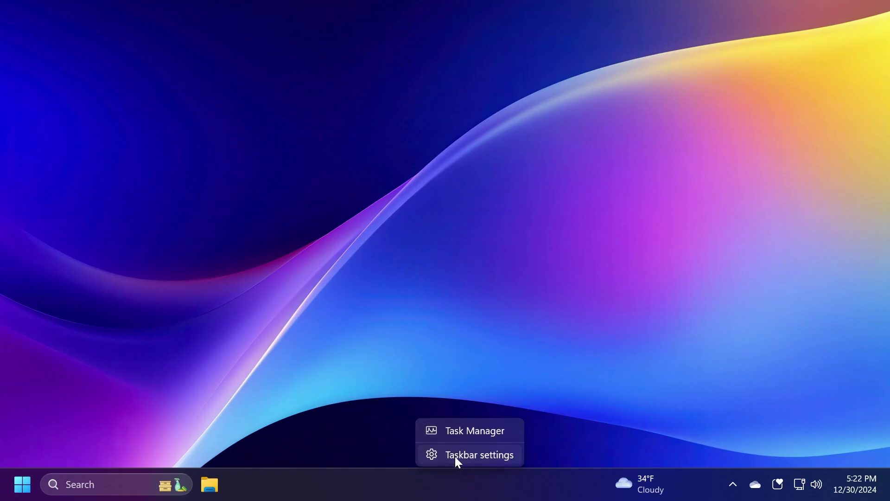
left_click(454, 456)
left_click(766, 269)
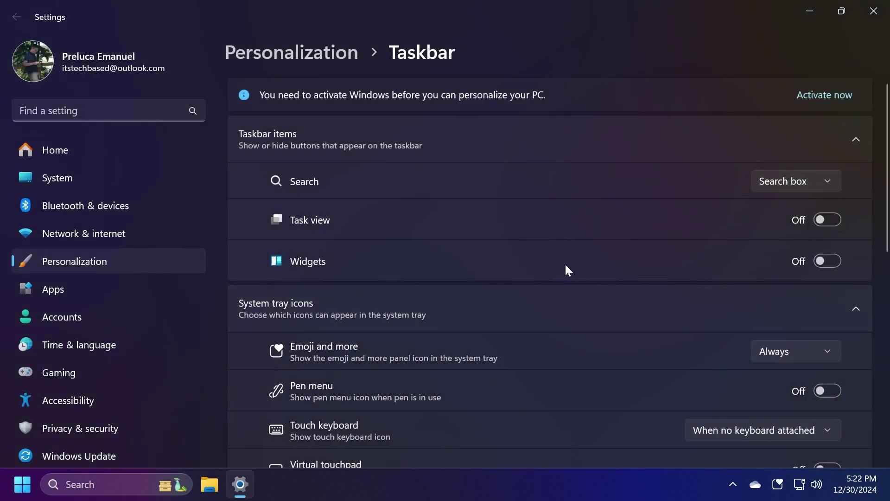
left_click(874, 11)
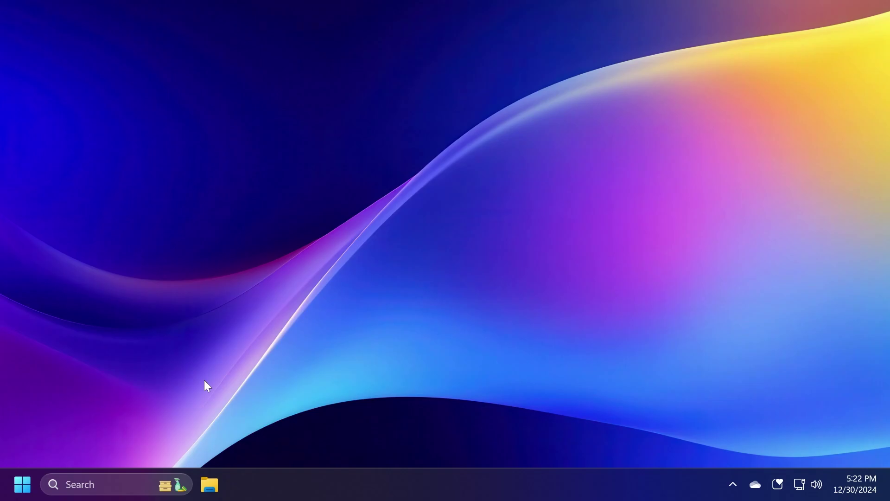
Use the High performance power plan with Turn off the display set to Never, then close.
key("super")
type("power")
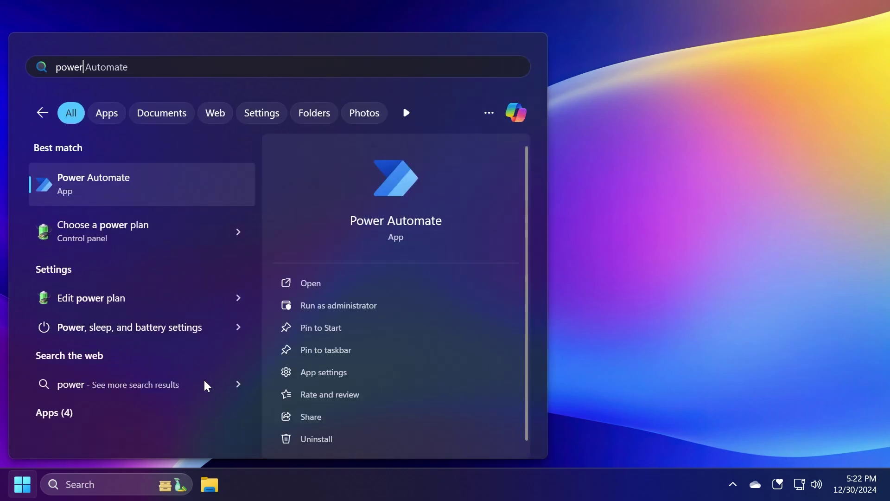
left_click(142, 234)
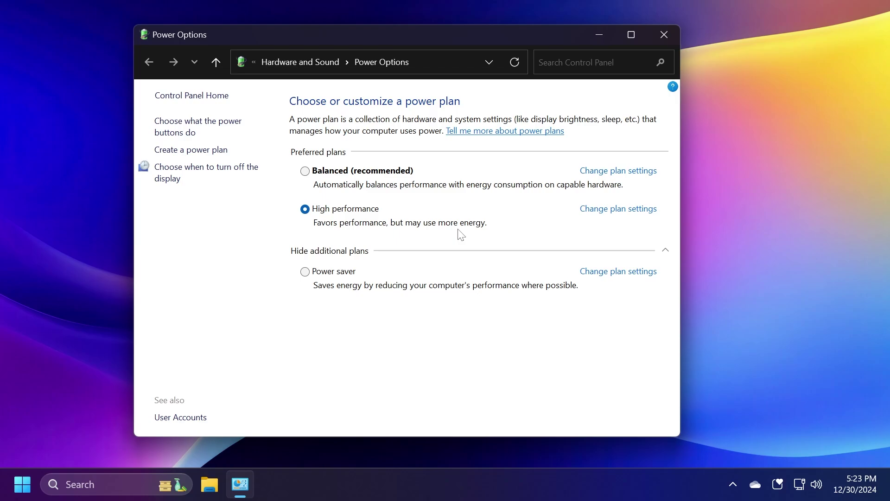
left_click(603, 210)
left_click(365, 157)
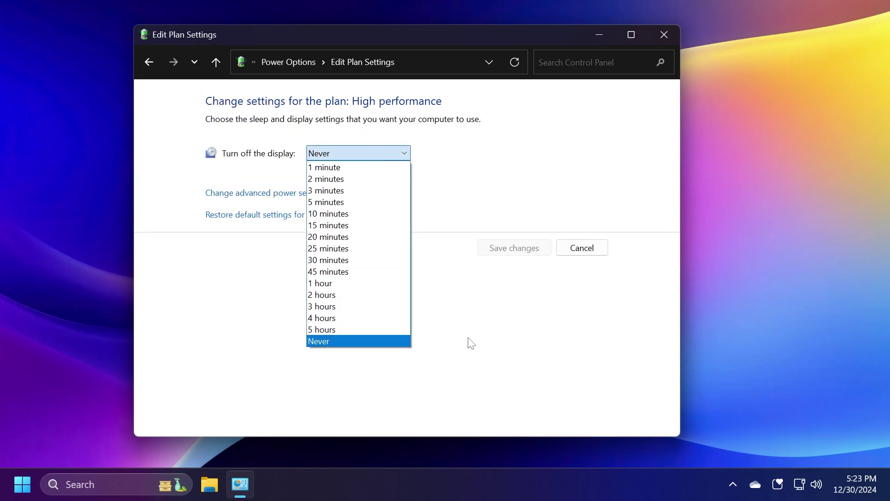
left_click(351, 373)
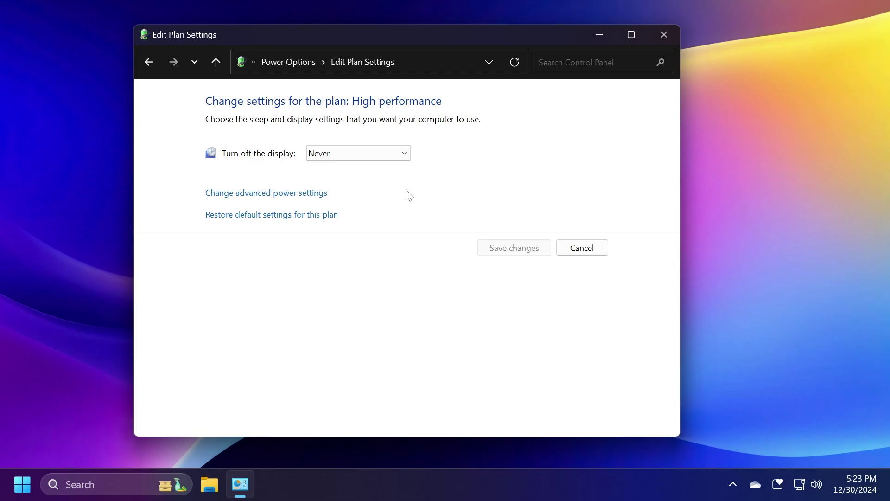
key("alt+F4")
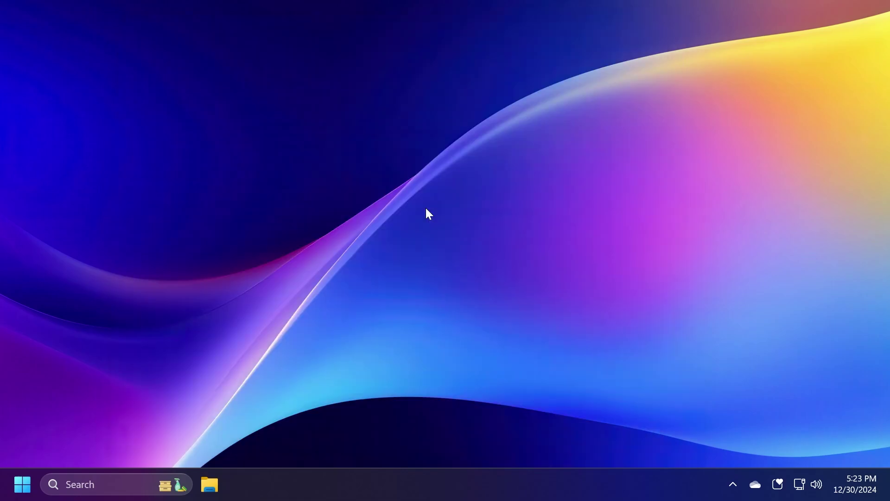